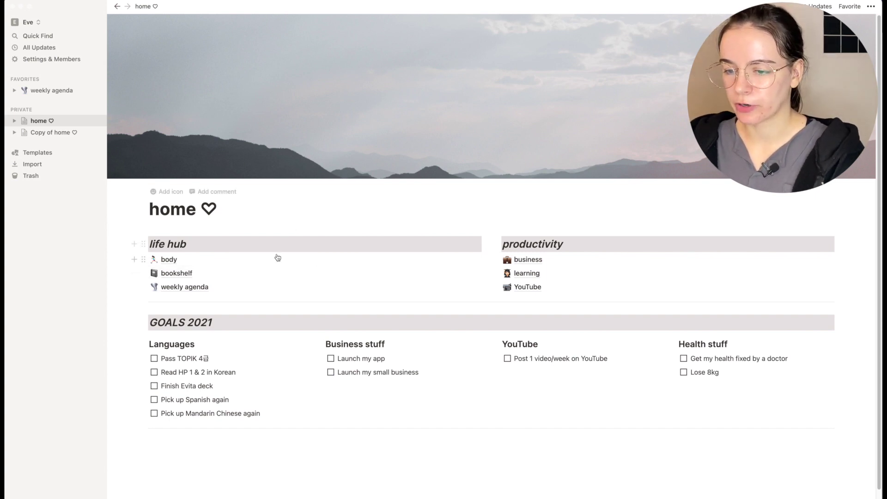
Look through the body page and its full body workout YouTube link, then return home
left_click(169, 259)
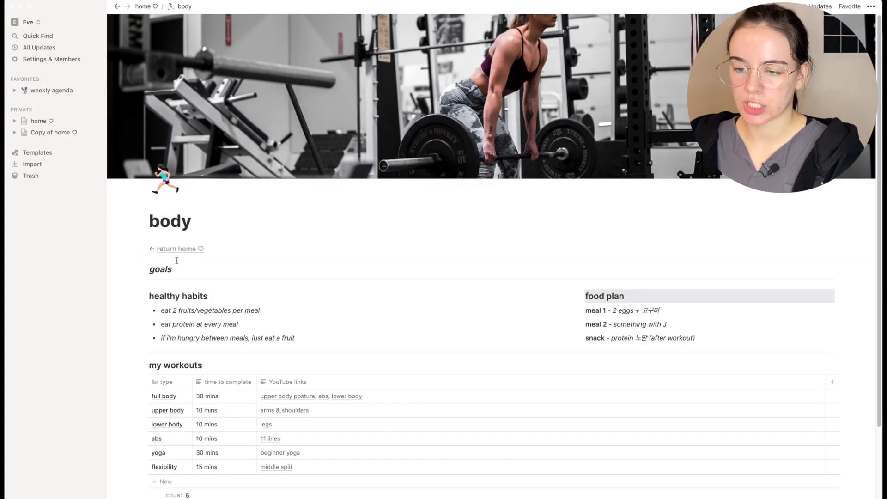
scroll(186, 290, "down", 2)
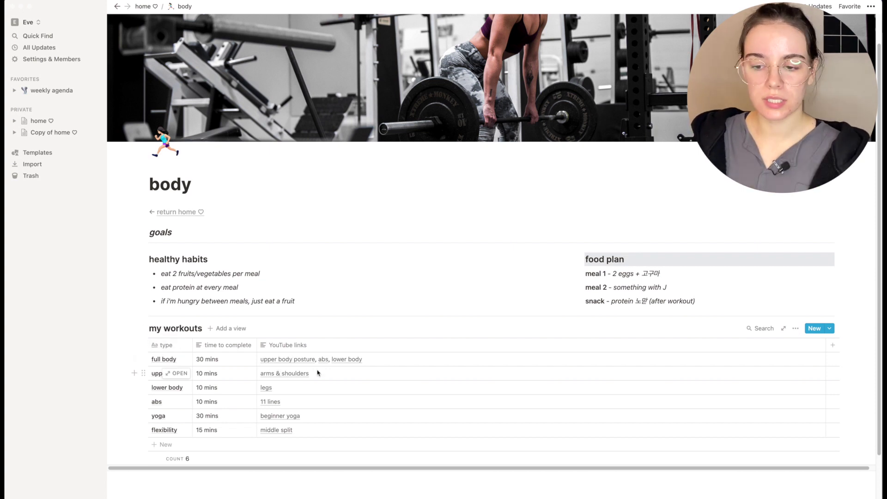
left_click(289, 361)
left_click(289, 361)
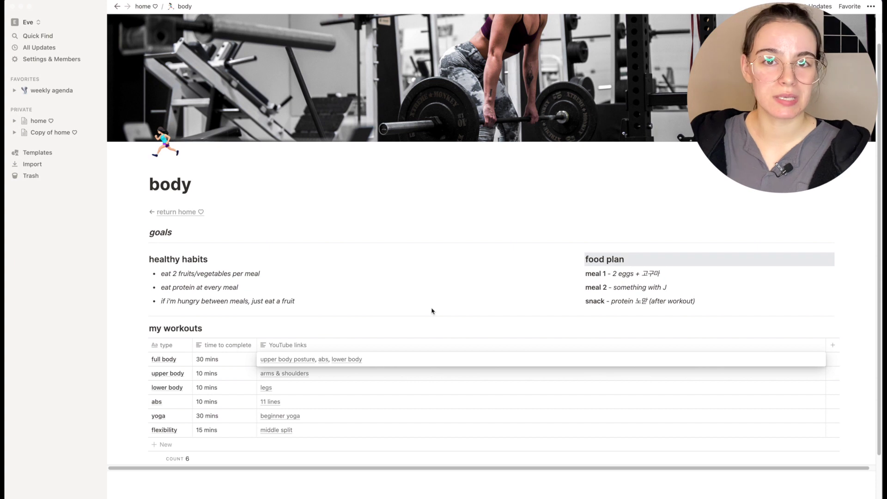
key("Escape")
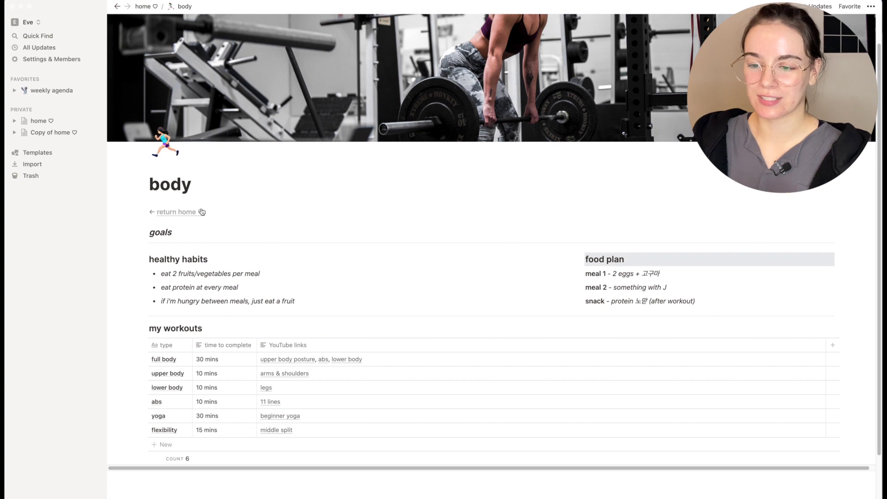
left_click(144, 7)
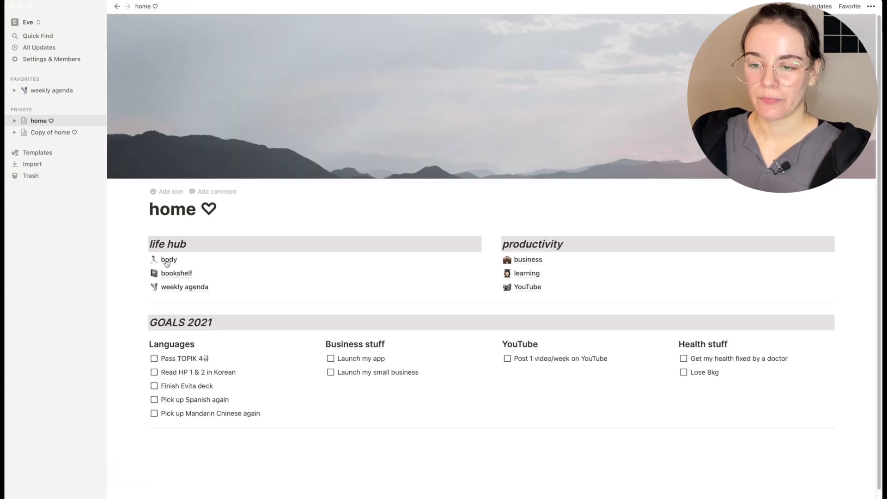
left_click(167, 260)
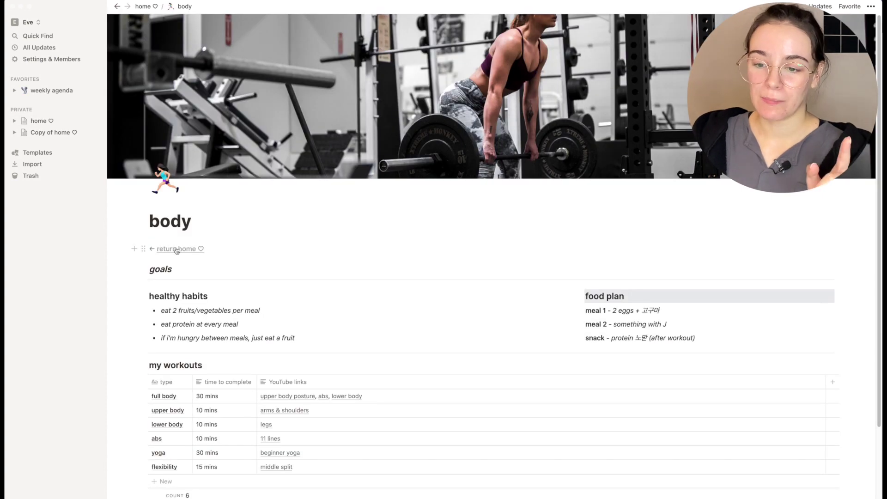
left_click(184, 254)
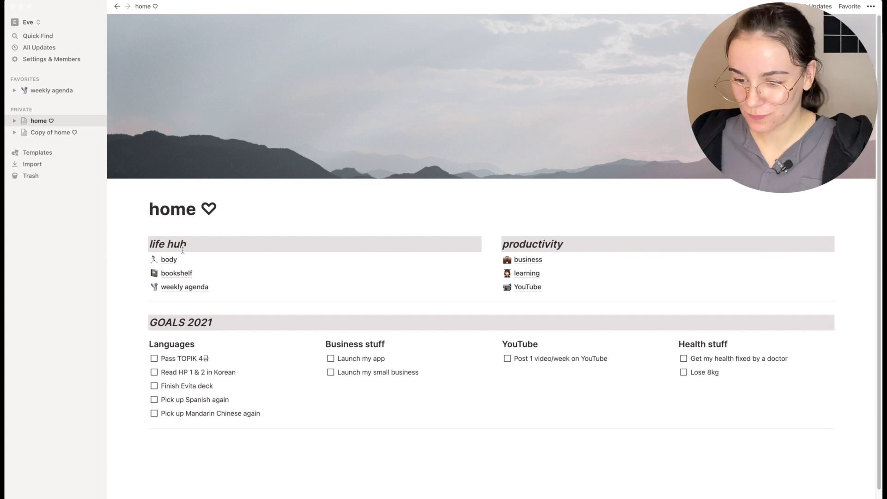
Open the bookshelf reading list, preview the Never Binge Again entry, then go back home
left_click(174, 276)
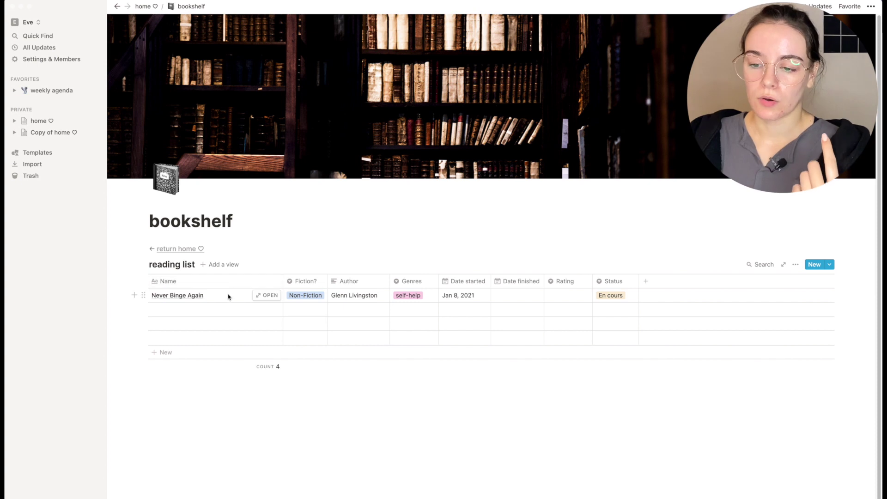
mouse_move(258, 299)
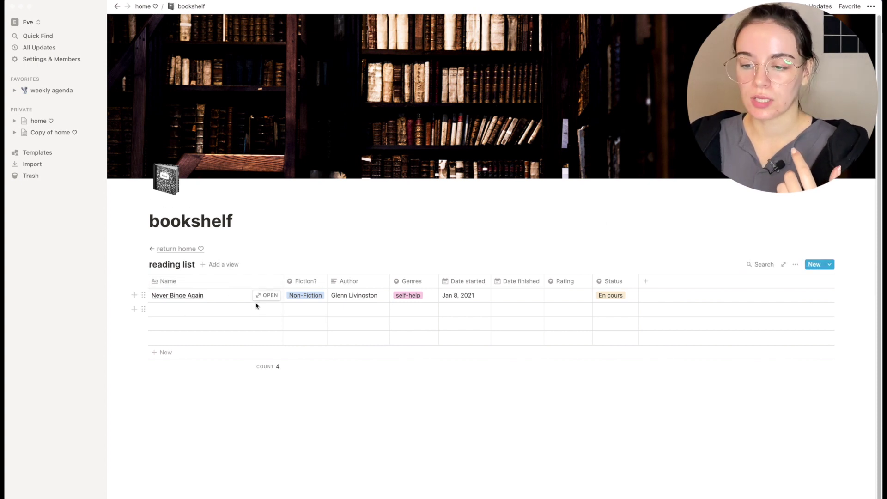
left_click(259, 298)
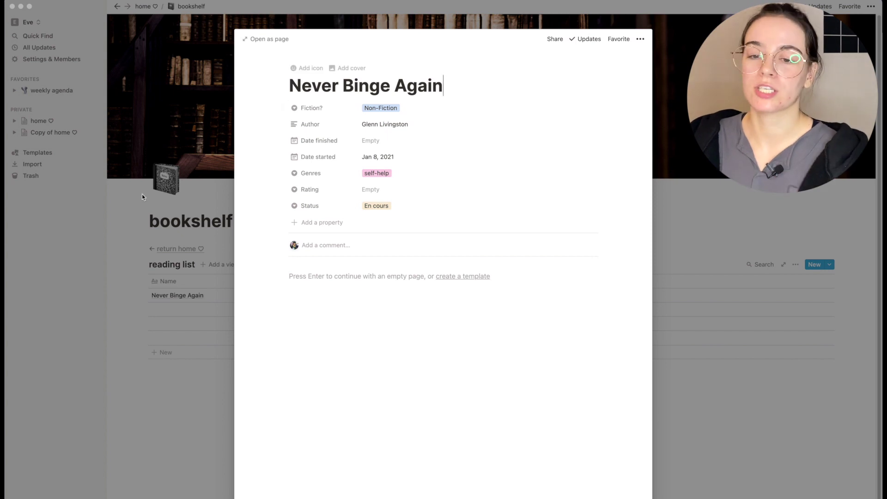
left_click(203, 249)
left_click(204, 249)
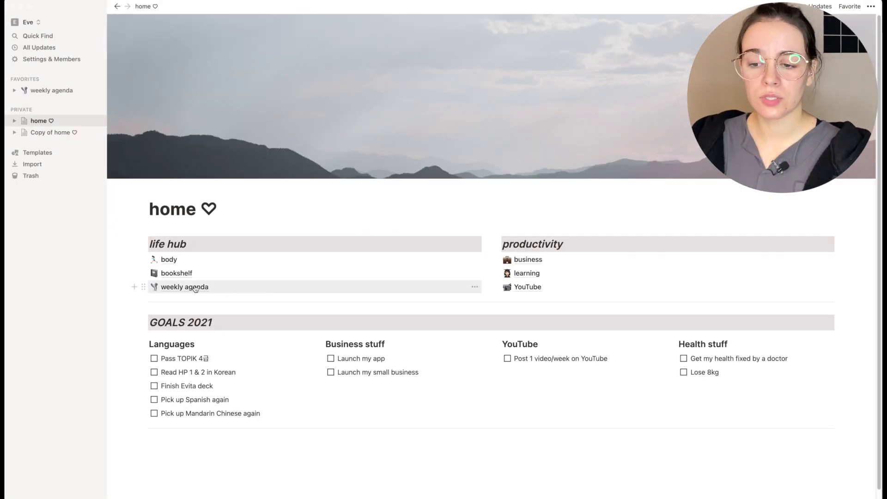
Open the weekly agenda and preview the Personal > Weekly Agenda template in the gallery
left_click(195, 287)
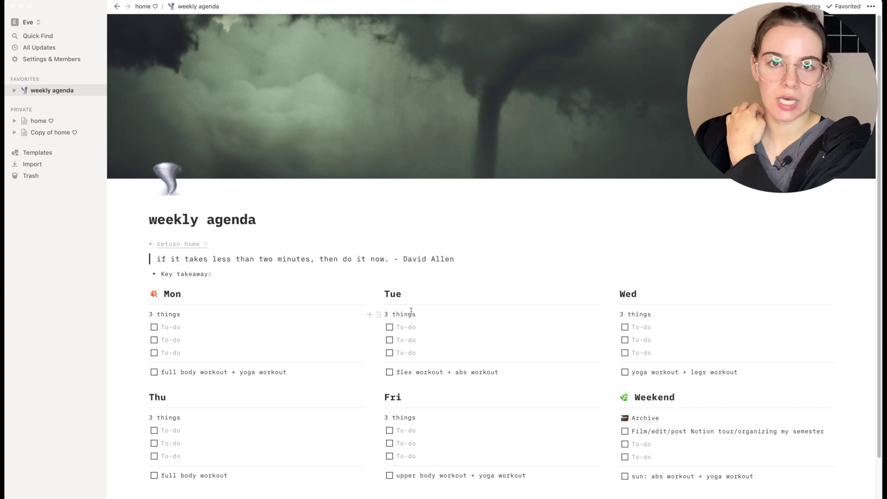
left_click(59, 152)
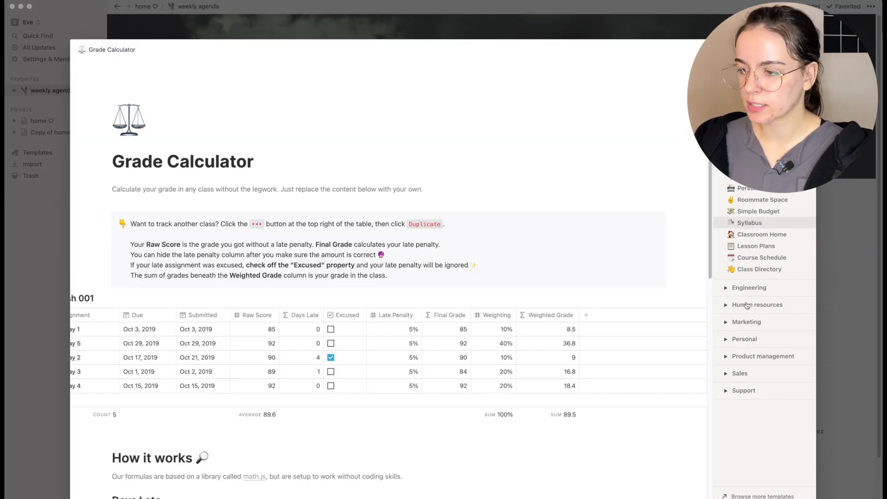
left_click(746, 340)
scroll(753, 379, "down", 3)
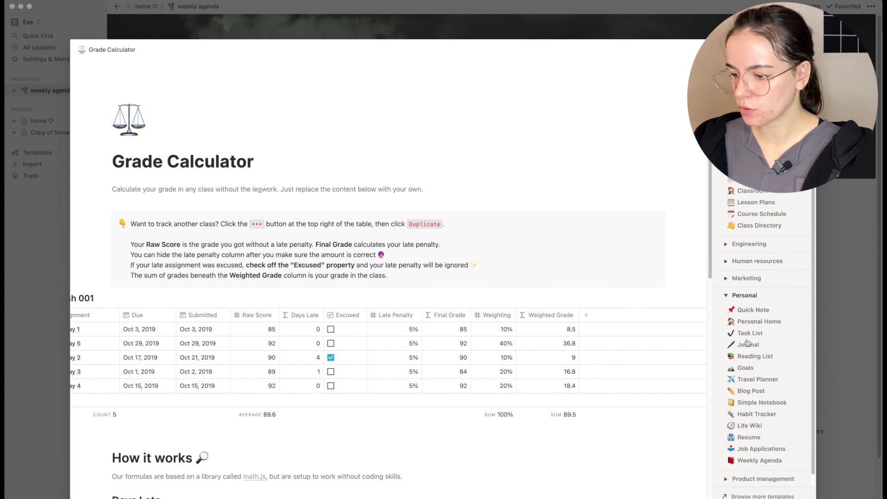
left_click(760, 439)
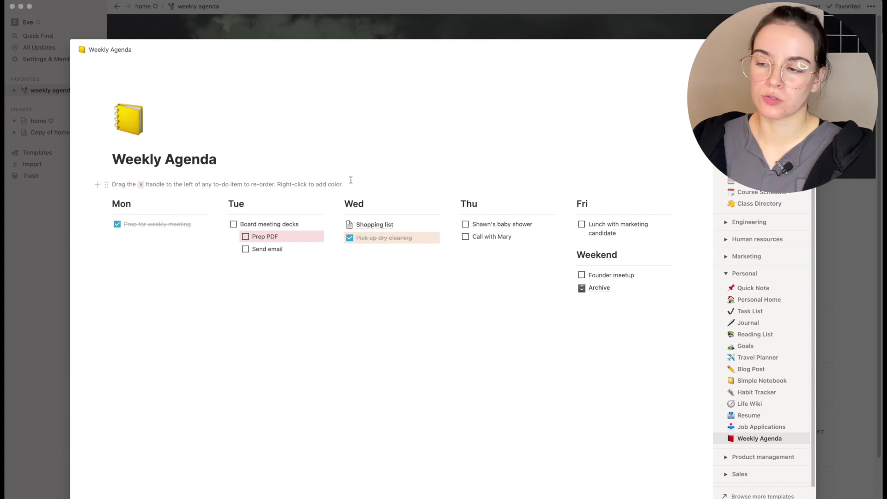
left_click(865, 176)
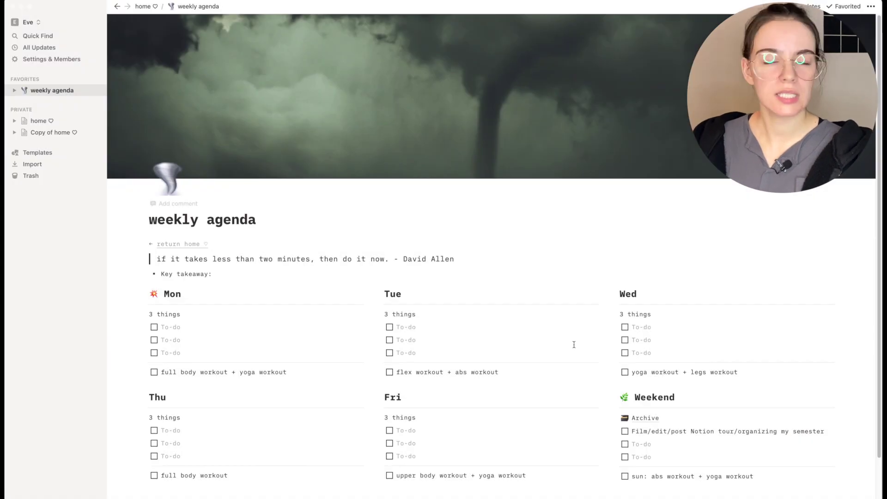
Open and dismiss the page's ••• options menu, then place the caret in the David Allen quote
left_click(871, 7)
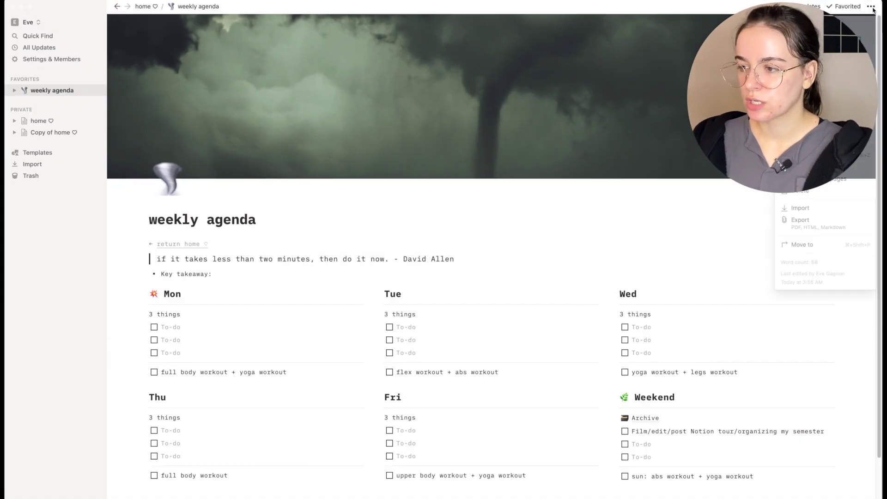
left_click(616, 256)
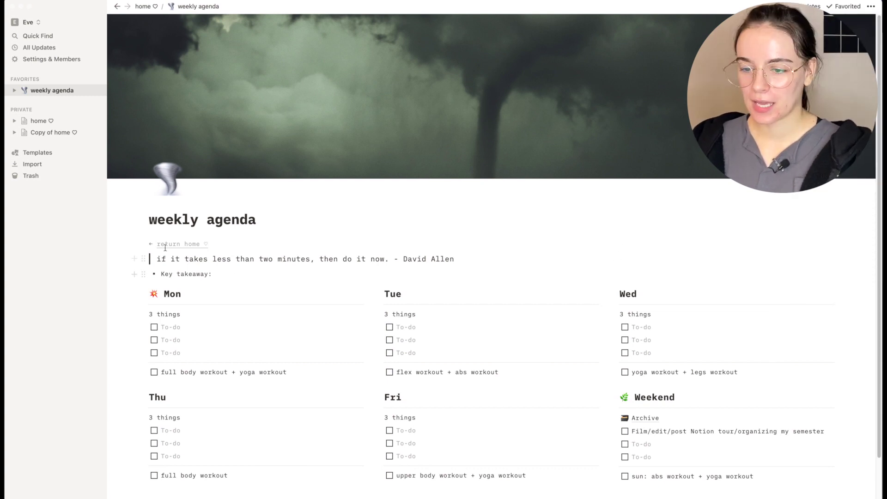
left_click(157, 259)
Select the whole David Allen quote, then clear the selection without editing it
left_click(454, 258, "shift")
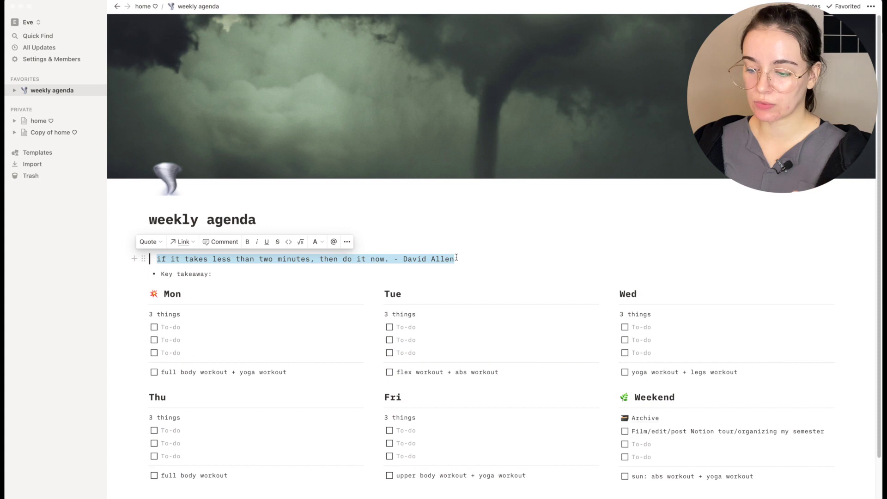
left_click(163, 372)
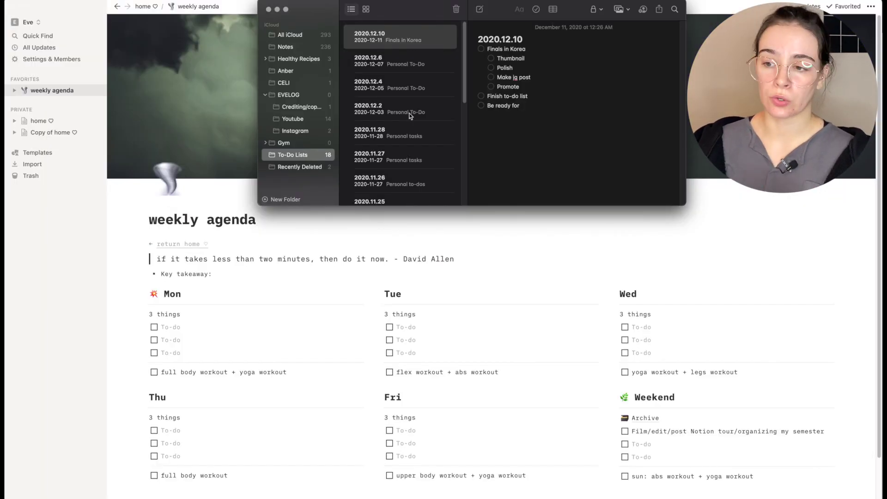
Open the 2020.12.6, 2020.12.4, 2020.12.2 and 2020.11.27 to-do notes in turn
left_click(409, 67)
scroll(510, 129, "down", 5)
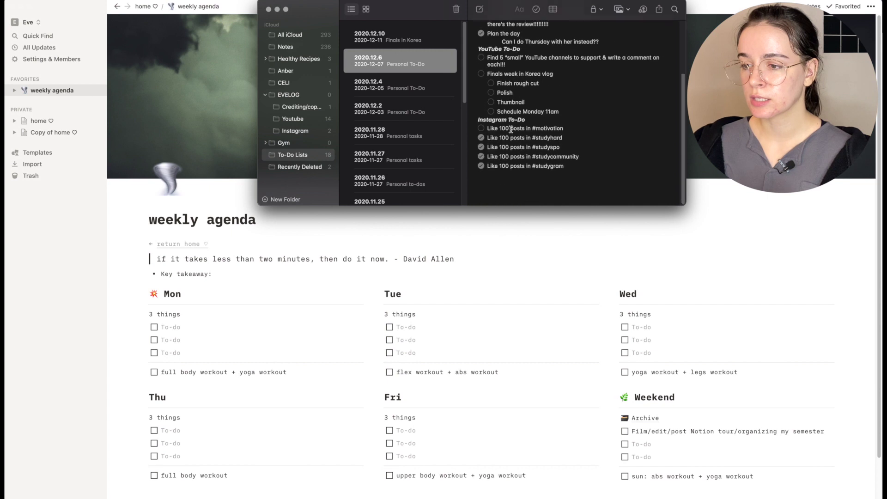
left_click(422, 89)
scroll(573, 116, "down", 5)
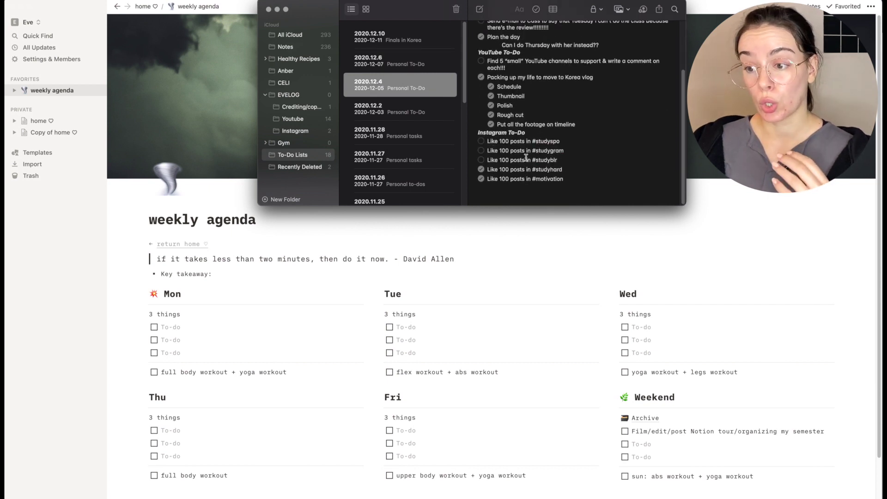
left_click(449, 119)
left_click(436, 155)
scroll(436, 154, "left", 2)
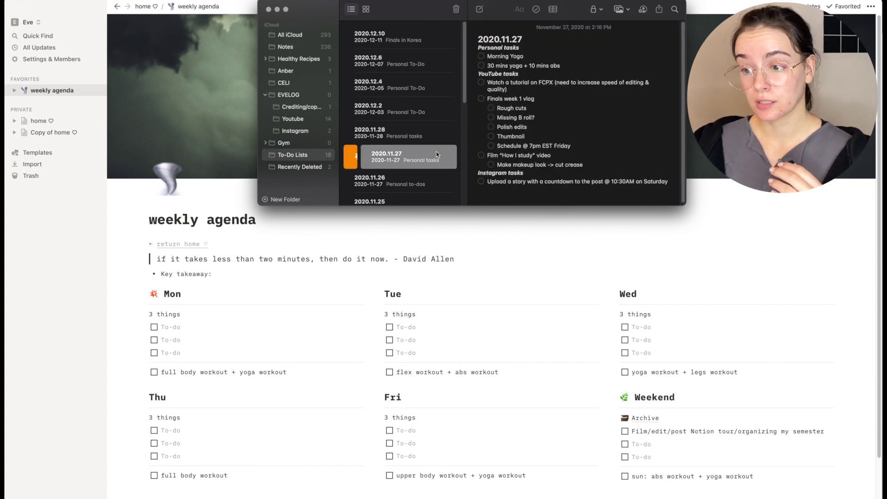
scroll(420, 171, "right", 2)
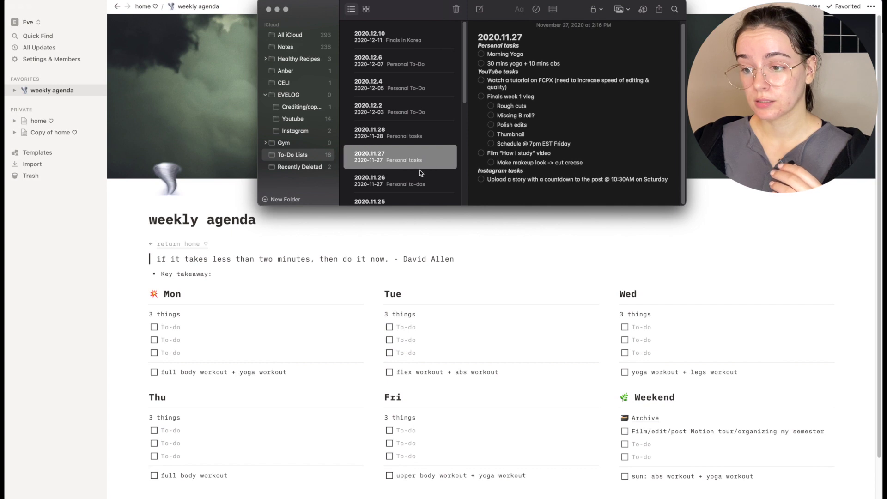
View the 2020.11.26, 2020.11.25 and 2020.11.24 notes, then close the Notes window
left_click(420, 180)
scroll(402, 139, "down", 3)
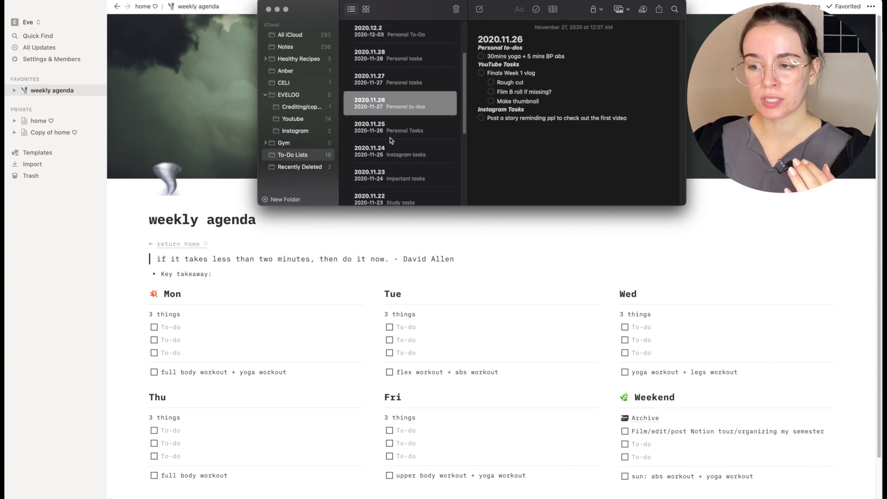
left_click(393, 130)
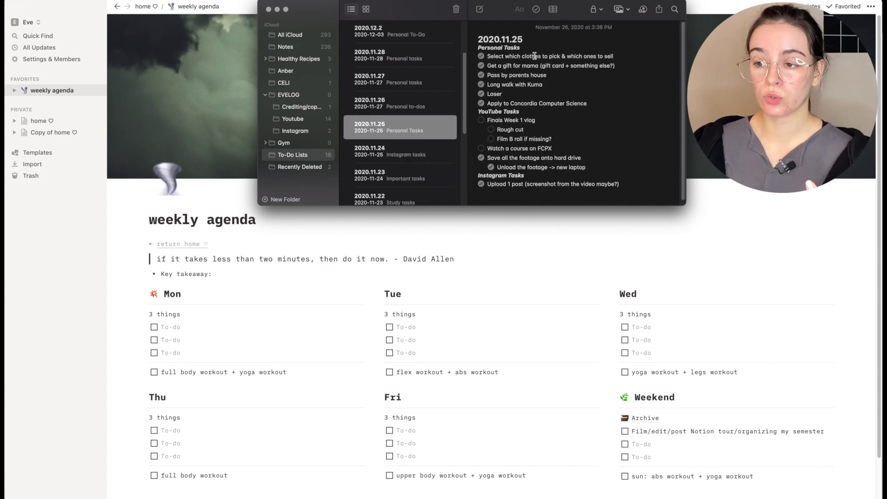
left_click(387, 149)
left_click(278, 223)
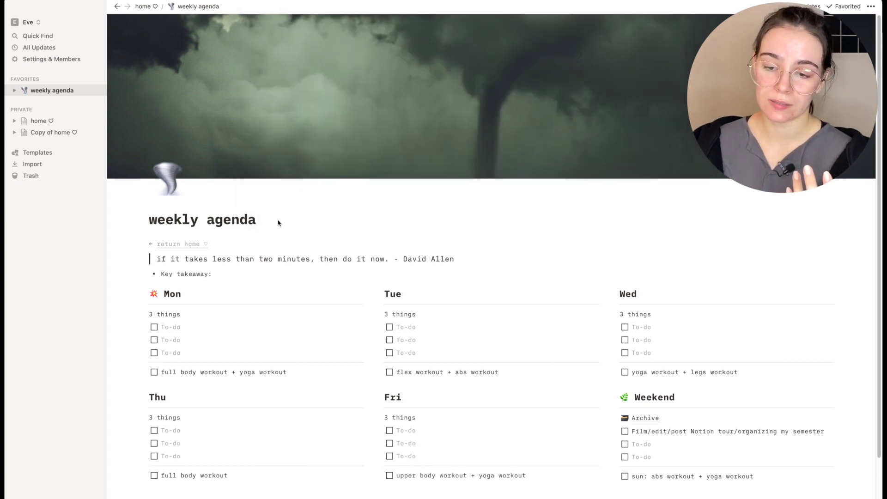
scroll(180, 335, "down", 1)
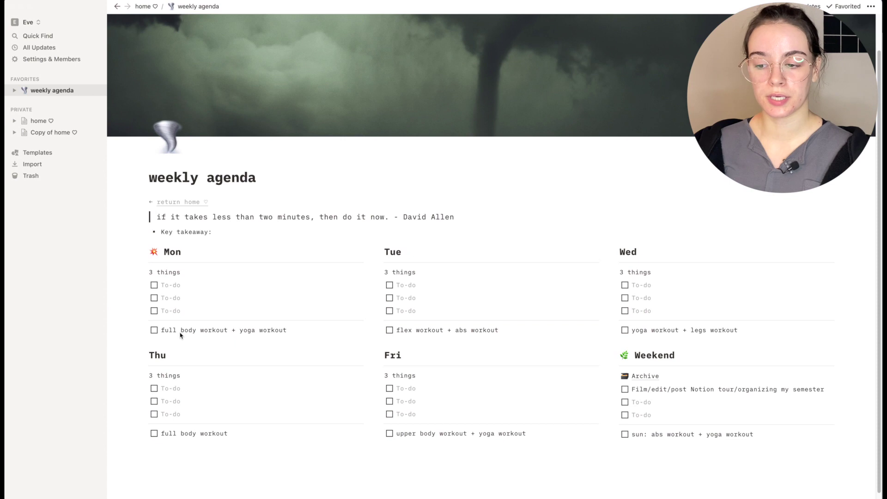
Add a '[] go to the post office' to-do above Monday's workout line
left_click(180, 335)
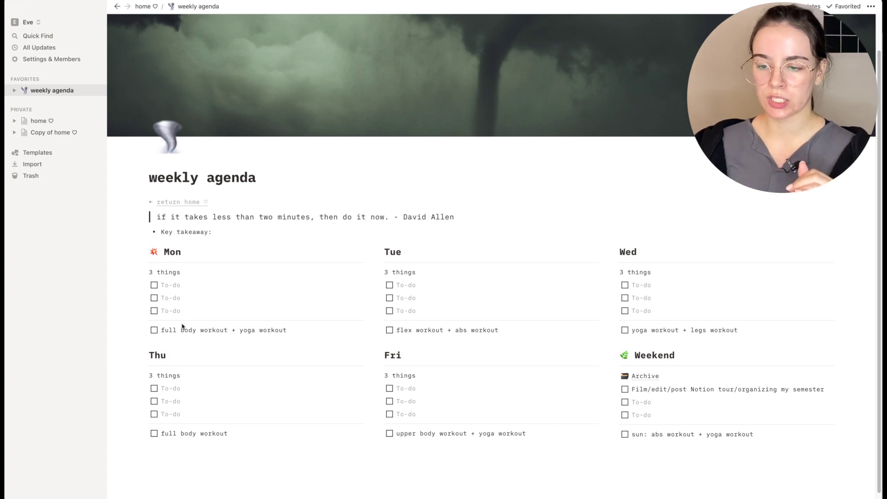
left_click(168, 286)
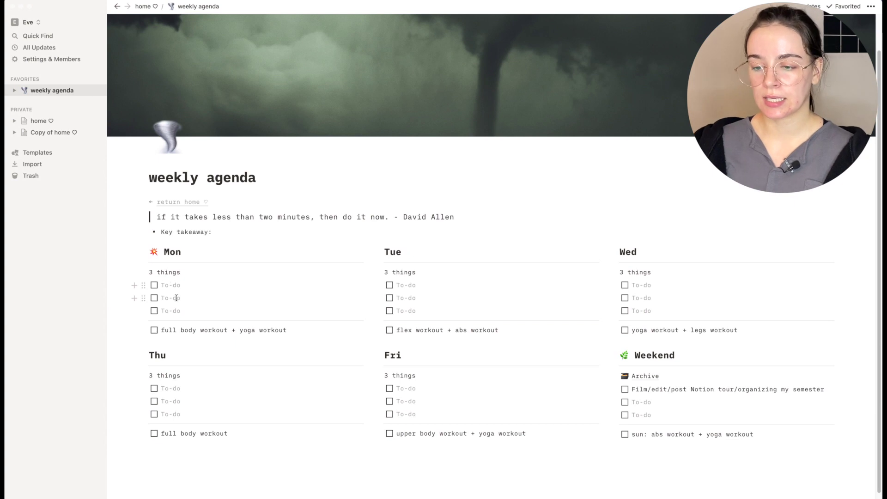
left_click(162, 330)
key("Return")
left_click(169, 331)
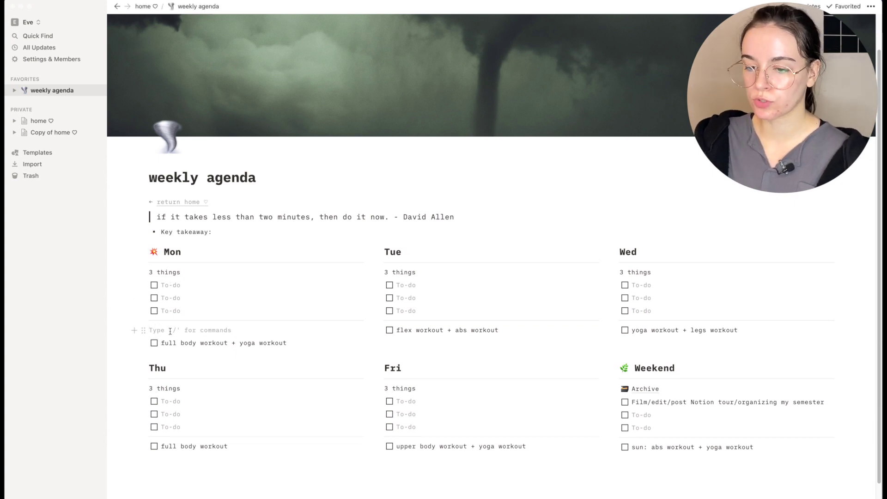
type("[] go to the post office")
Drag the post office to-do into Archive, reposition Tuesday's empty to-do, and return home
left_click_drag(144, 331, 656, 389)
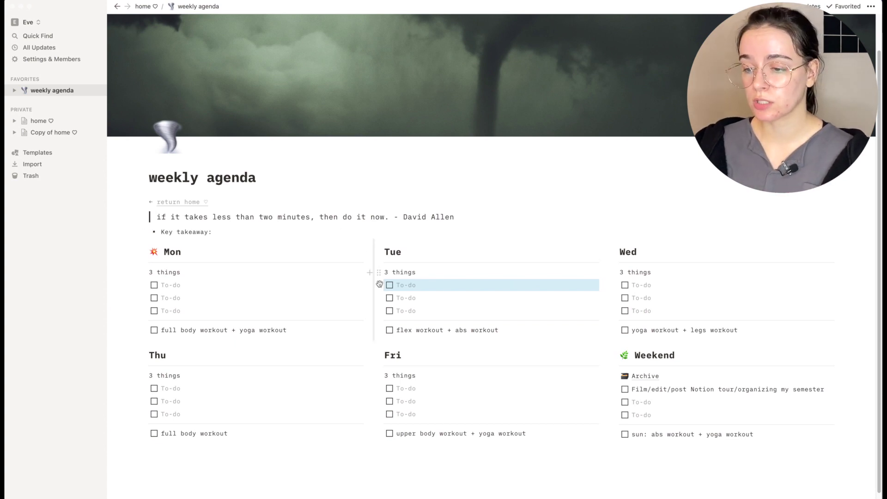
left_click_drag(376, 285, 653, 377)
left_click(184, 202)
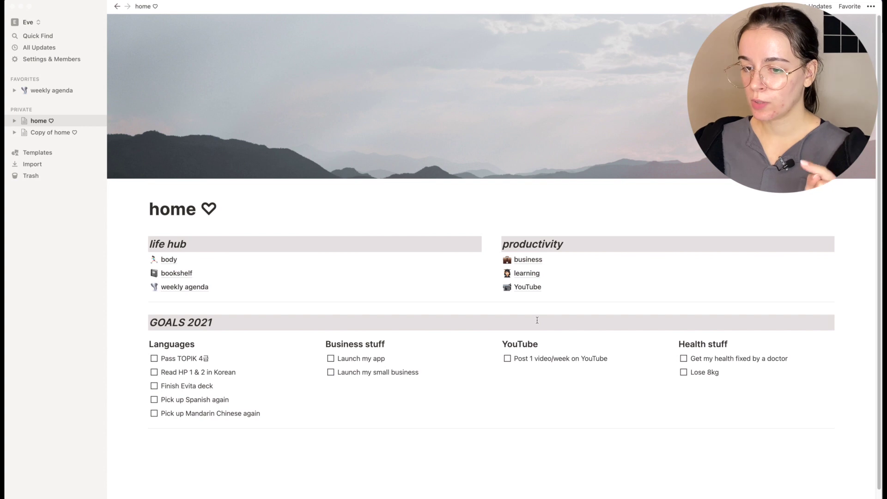
View the business page and its purchases page, then go home and open learning
left_click(528, 259)
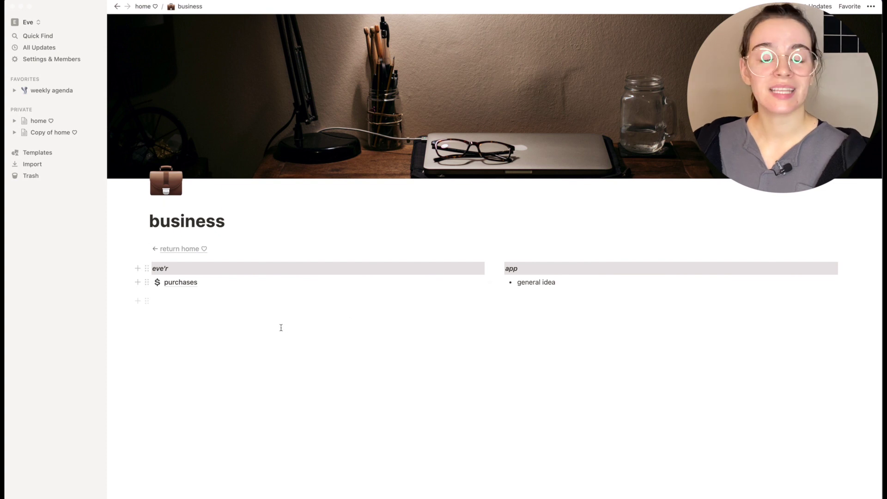
left_click(180, 287)
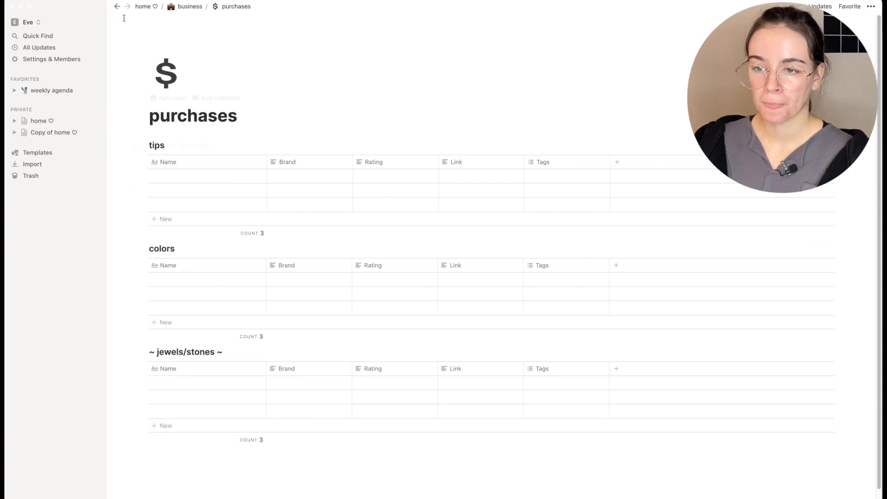
left_click(117, 6)
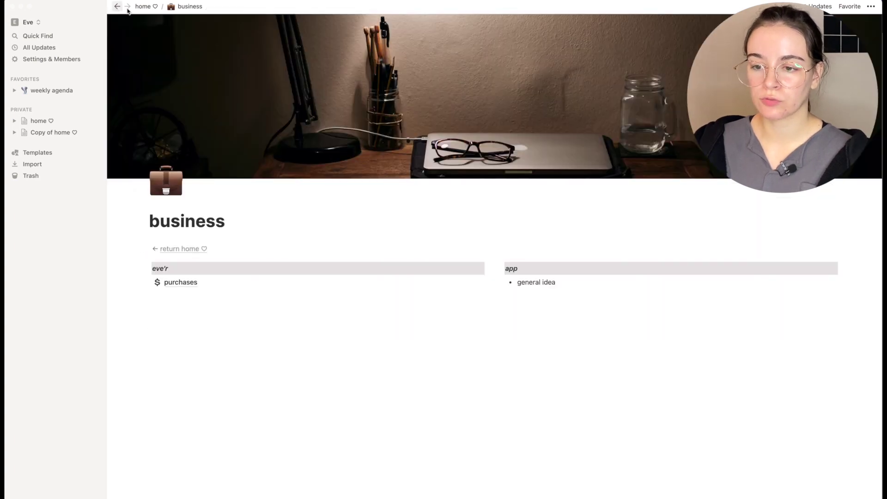
left_click(193, 248)
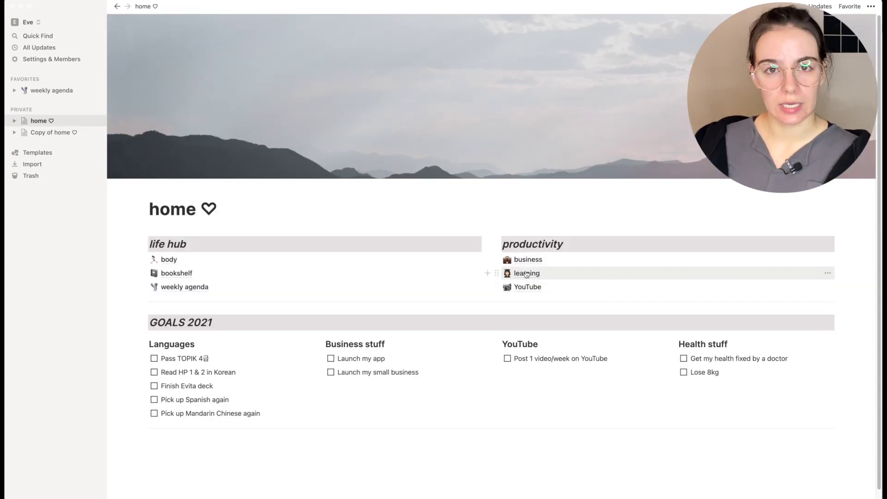
left_click(527, 273)
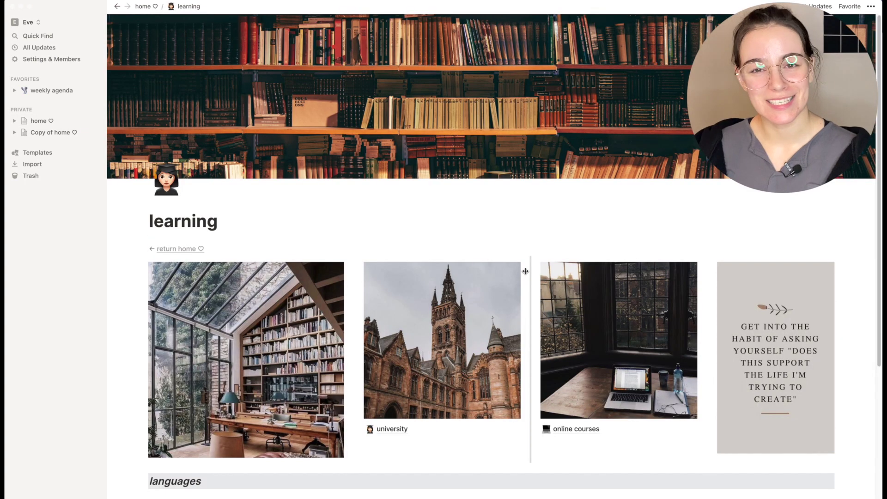
Scroll through the learning page and open the university gallery card
scroll(525, 271, "down", 2)
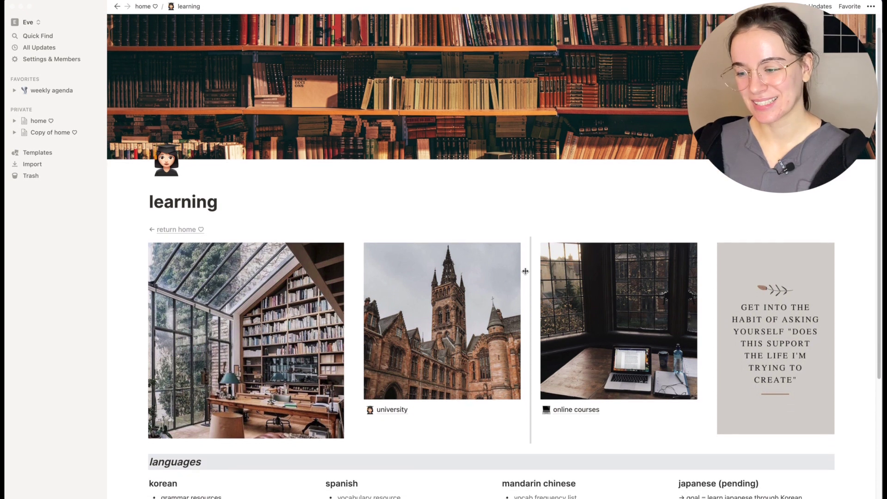
scroll(881, 273, "down", 1)
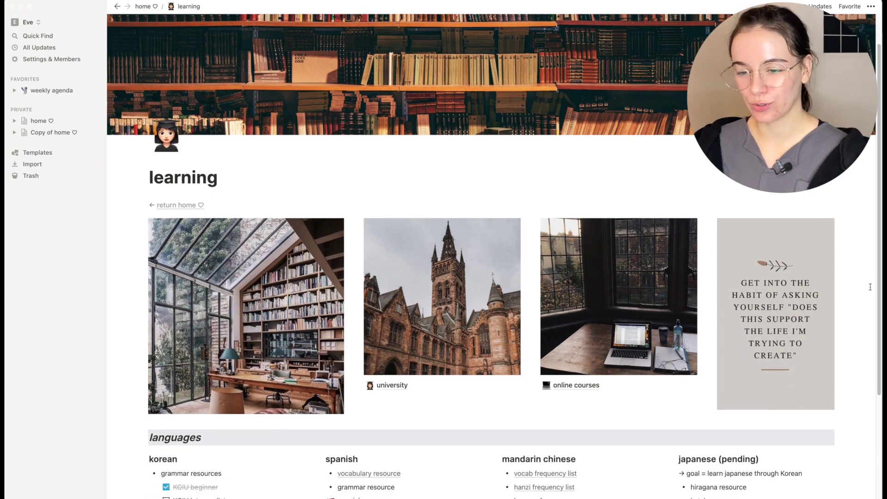
scroll(639, 351, "up", 3)
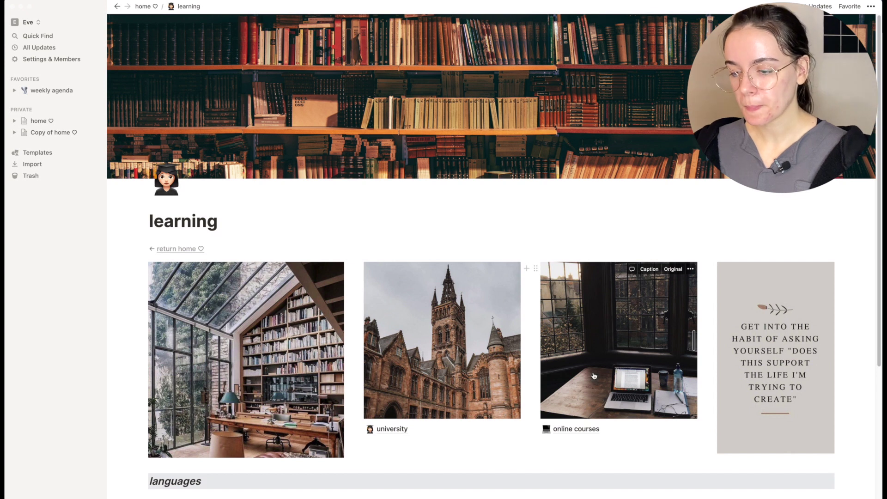
left_click(395, 428)
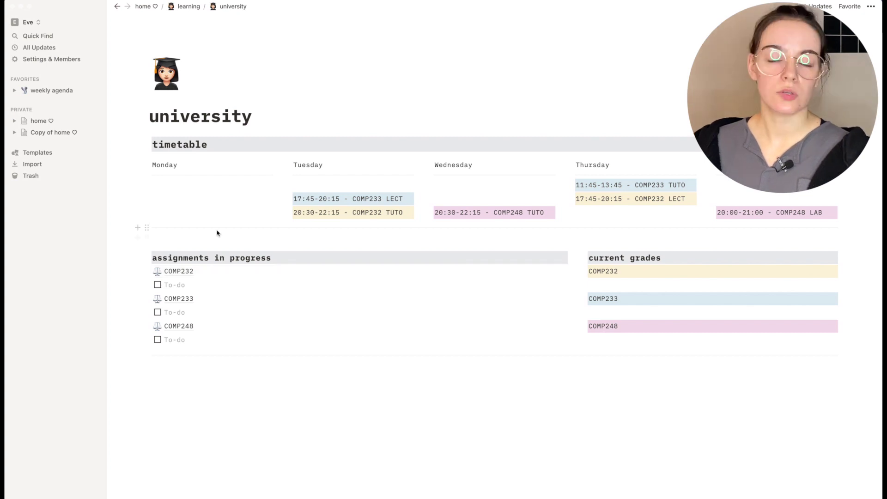
left_click(181, 326)
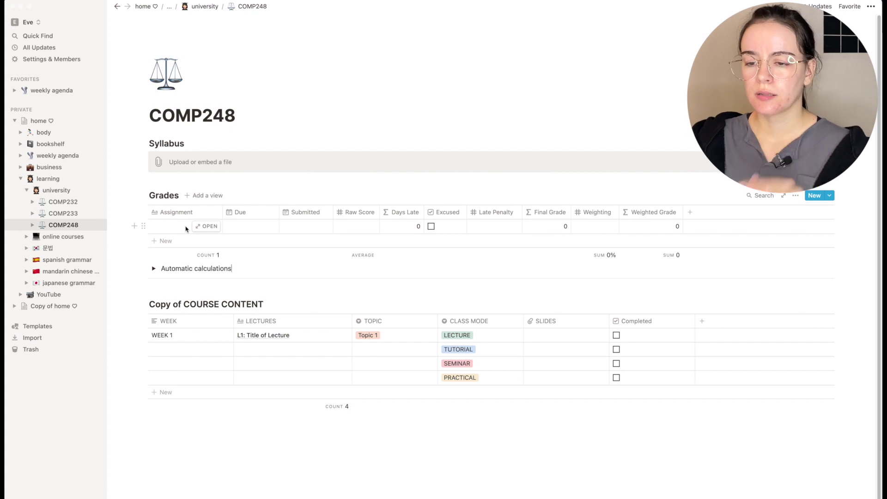
left_click(154, 268)
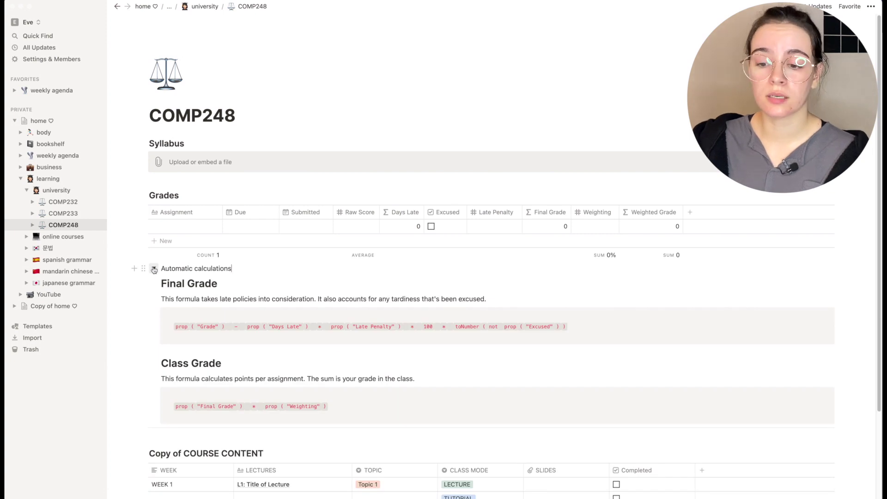
left_click(154, 269)
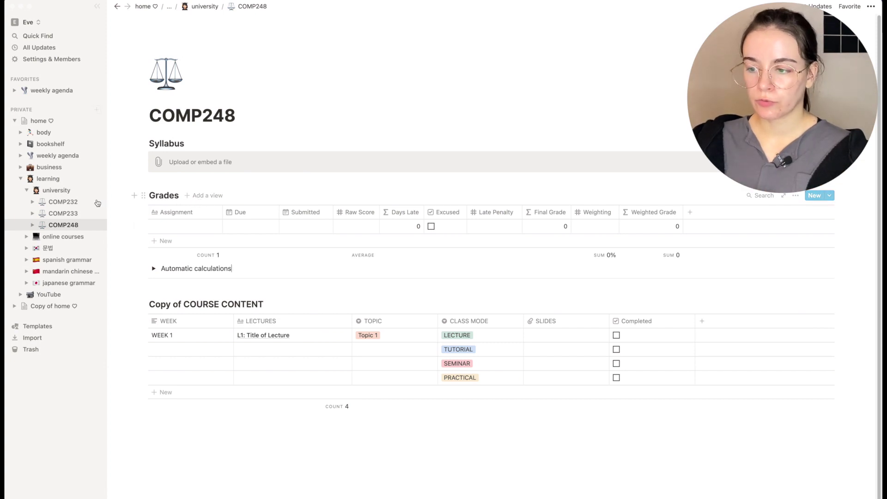
left_click(56, 190)
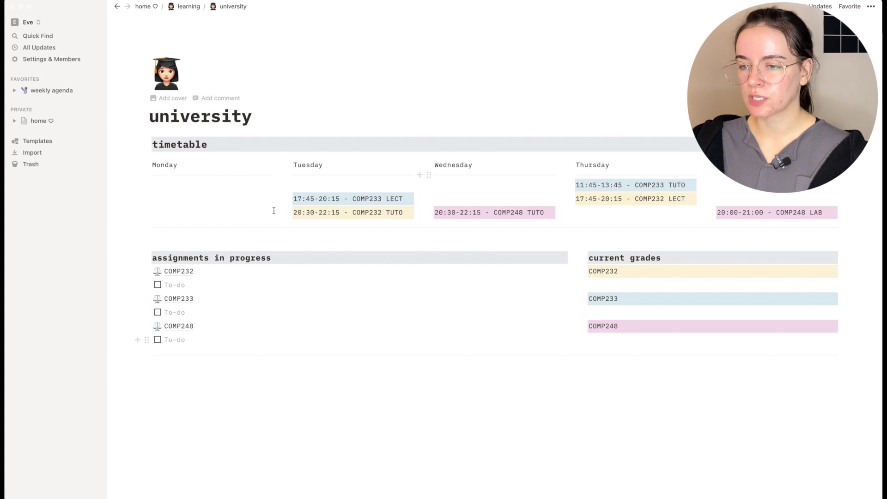
Check the online courses page and its Udemy entry, then return to the learning page
left_click(191, 8)
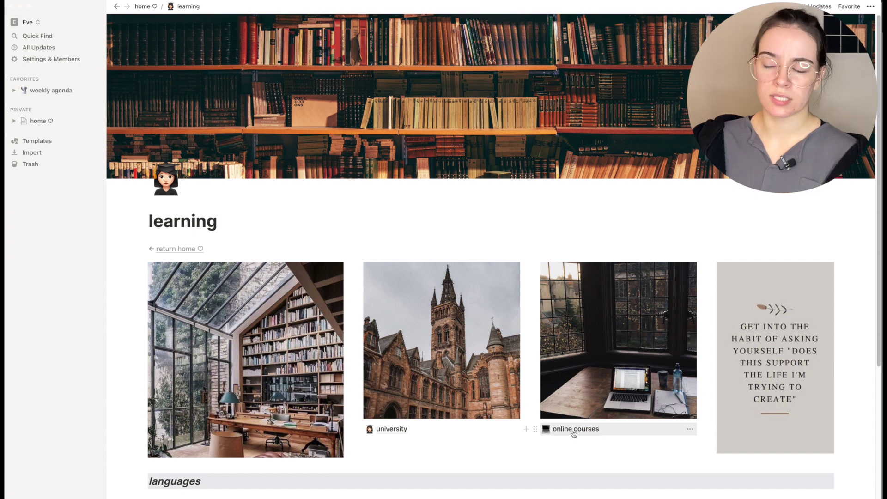
left_click(573, 433)
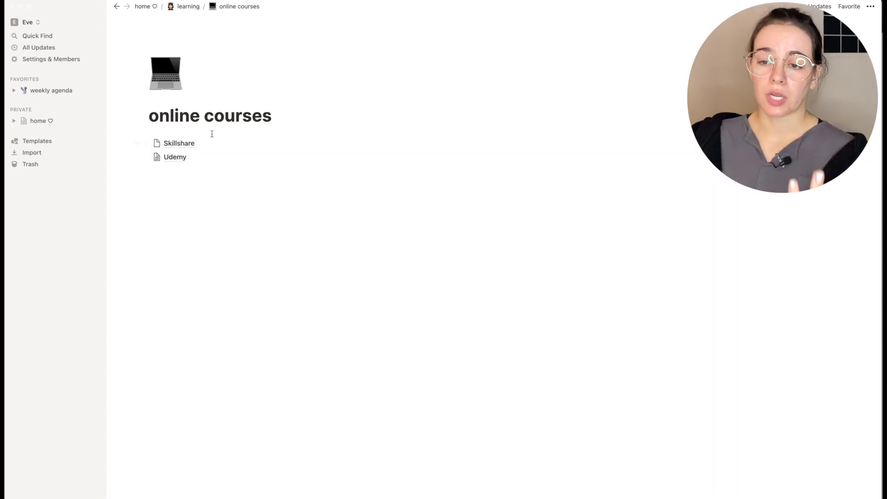
left_click(172, 161)
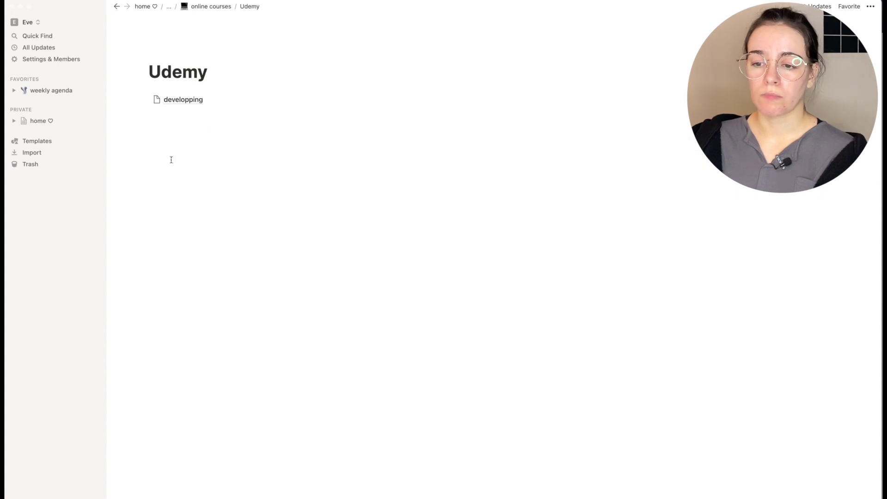
left_click(117, 7)
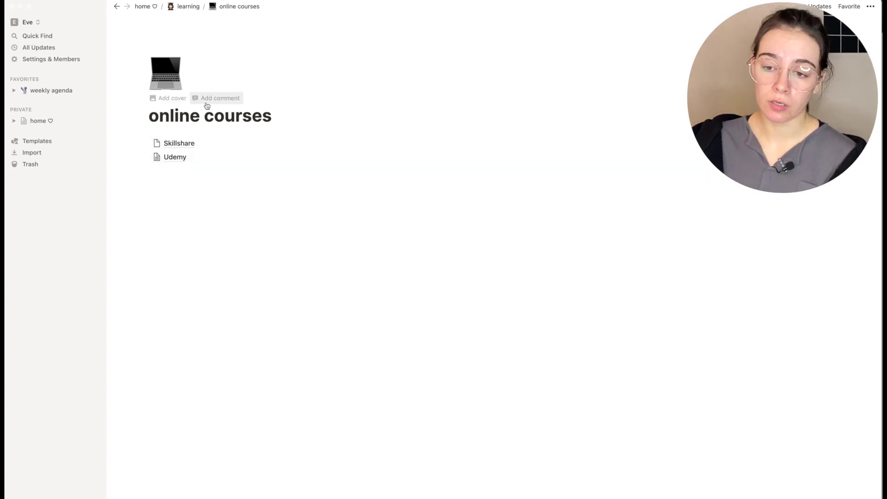
left_click(193, 7)
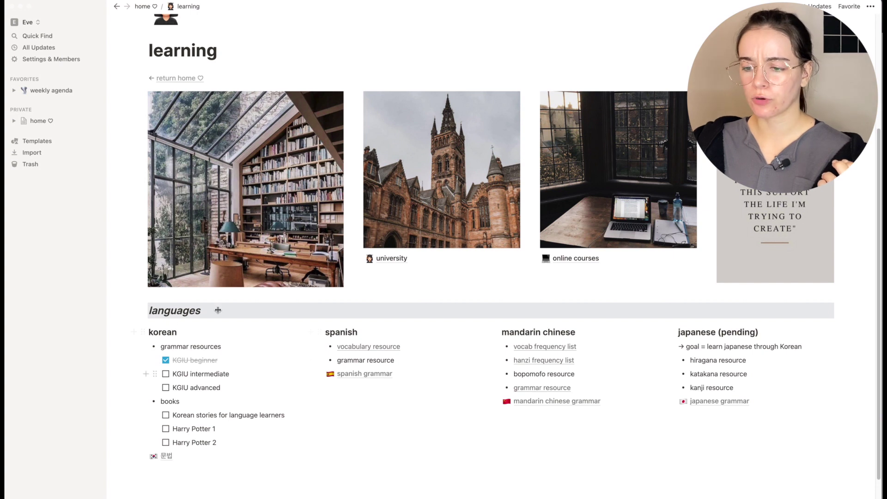
Peek at the 문법 grammar page, inspect the bopomofo and other resource links, then return home
left_click(166, 457)
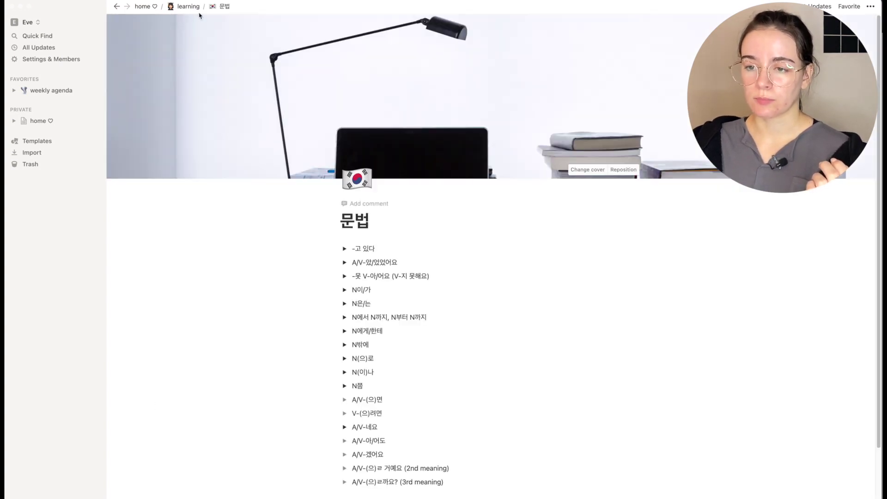
left_click(118, 8)
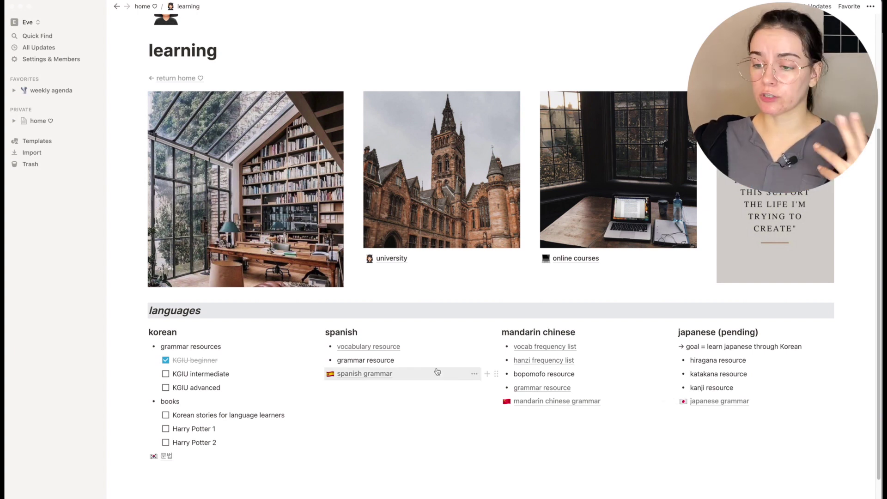
mouse_move(398, 351)
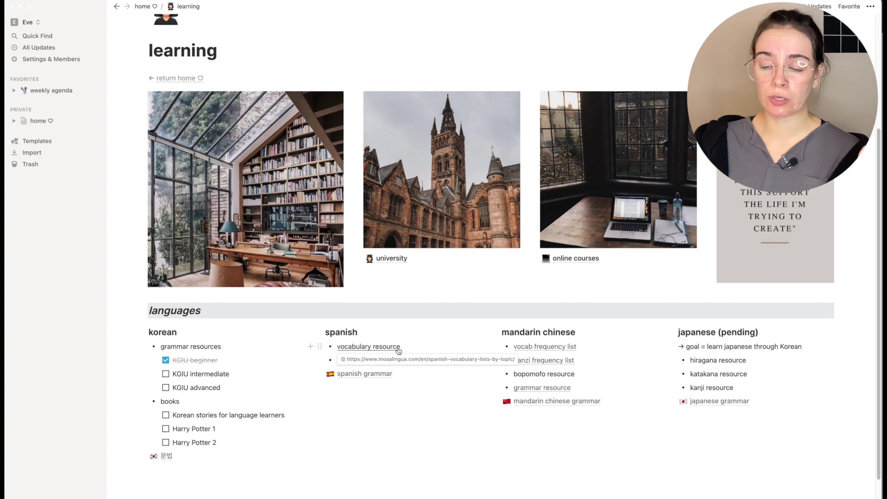
left_click_drag(514, 374, 576, 374)
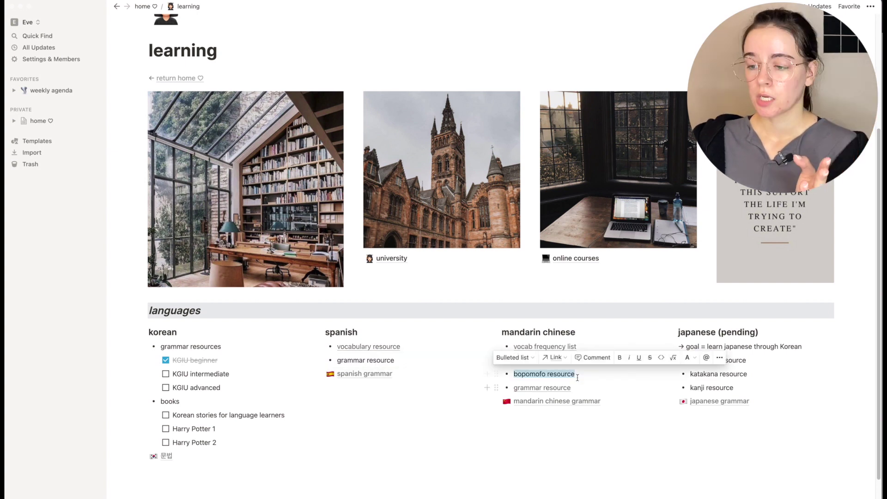
key("Right")
mouse_move(555, 349)
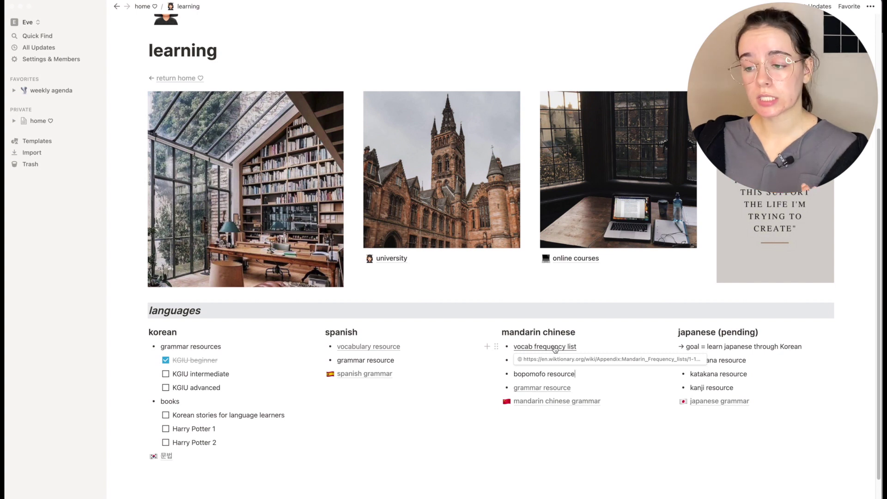
mouse_move(566, 365)
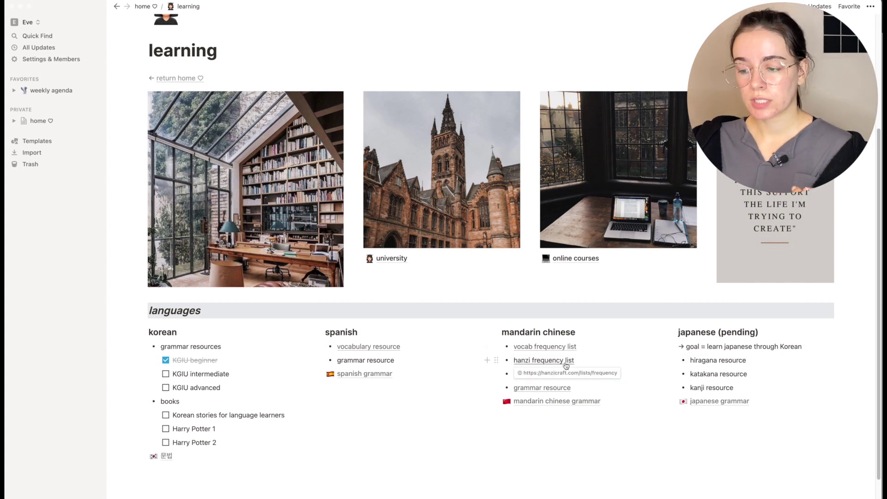
mouse_move(562, 391)
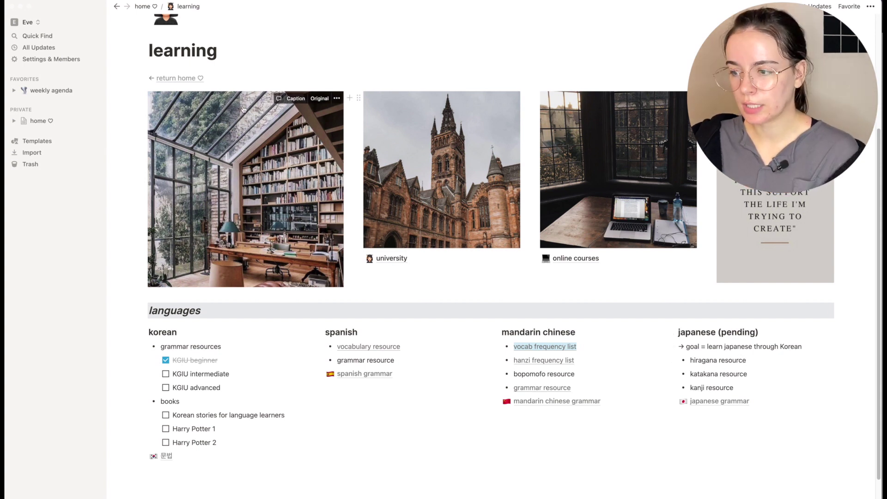
left_click(190, 78)
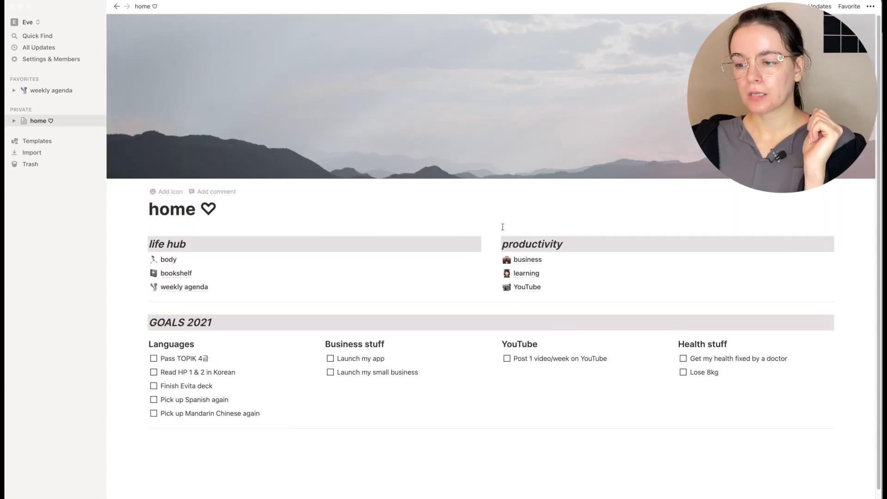
Open YouTube from home, view the deleted EVELOG page in Trash, then return to YouTube
left_click(526, 287)
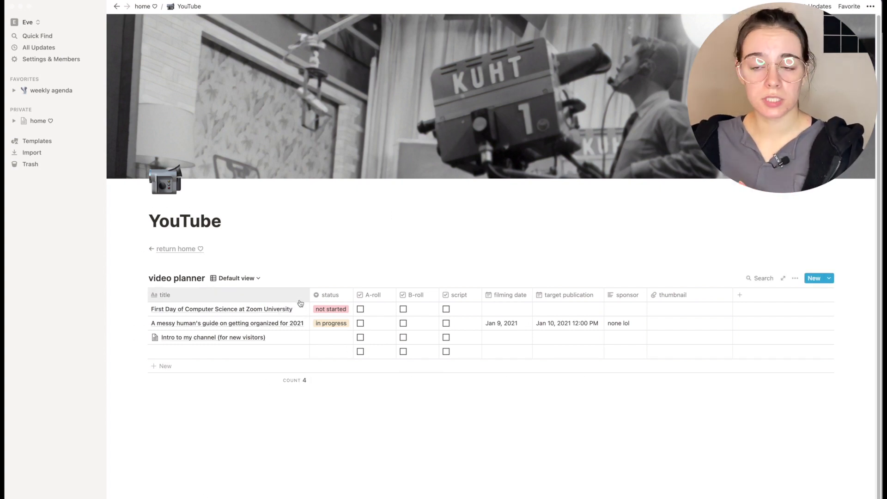
left_click(32, 164)
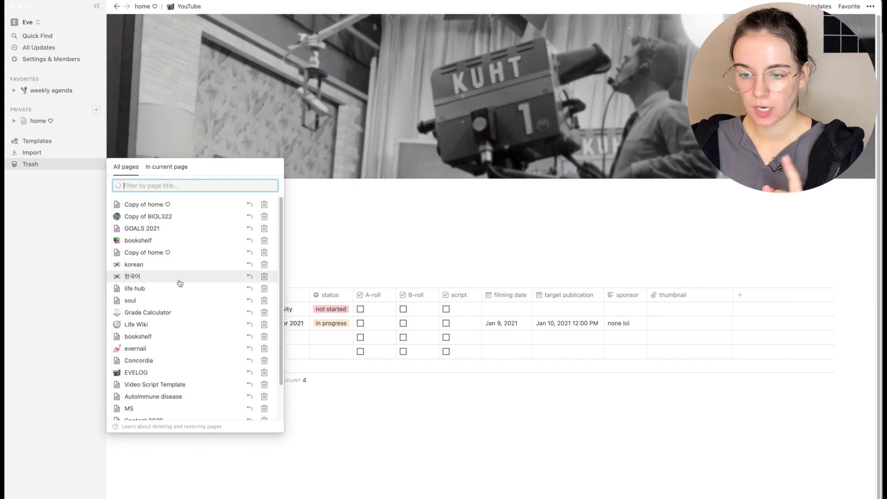
left_click(173, 372)
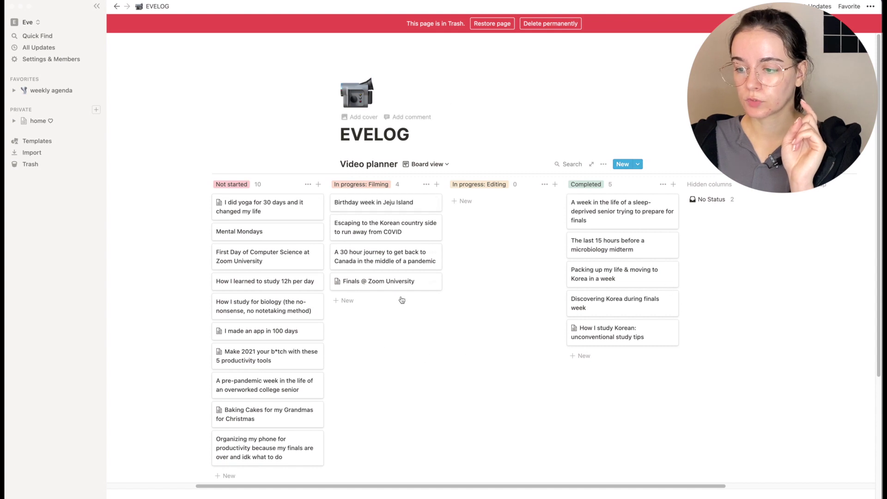
left_click(50, 124)
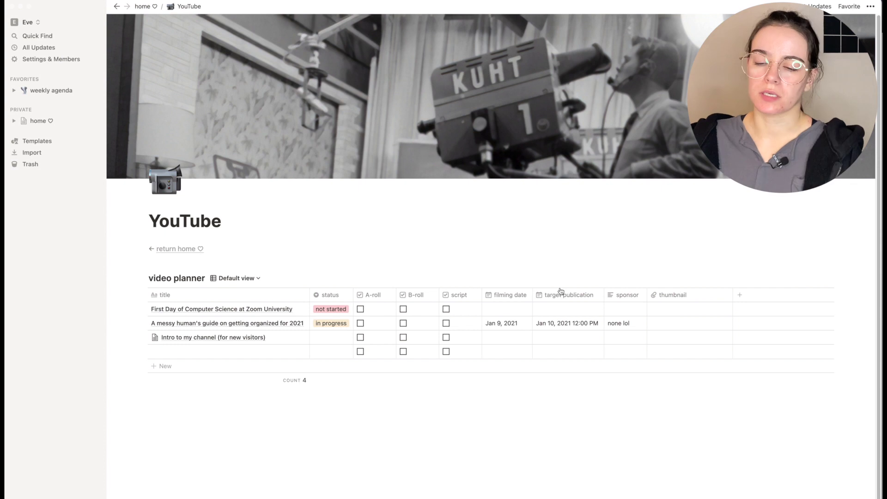
Switch the video planner to Board view and scroll across its status columns
left_click(250, 279)
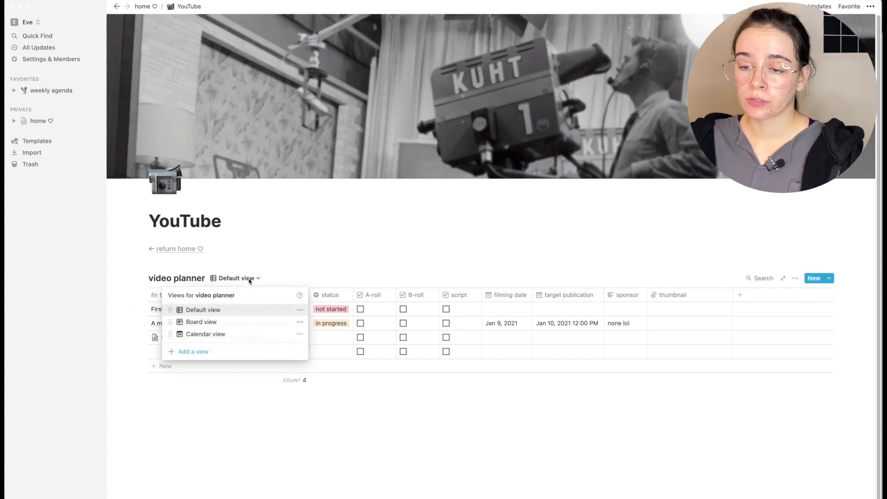
left_click(224, 322)
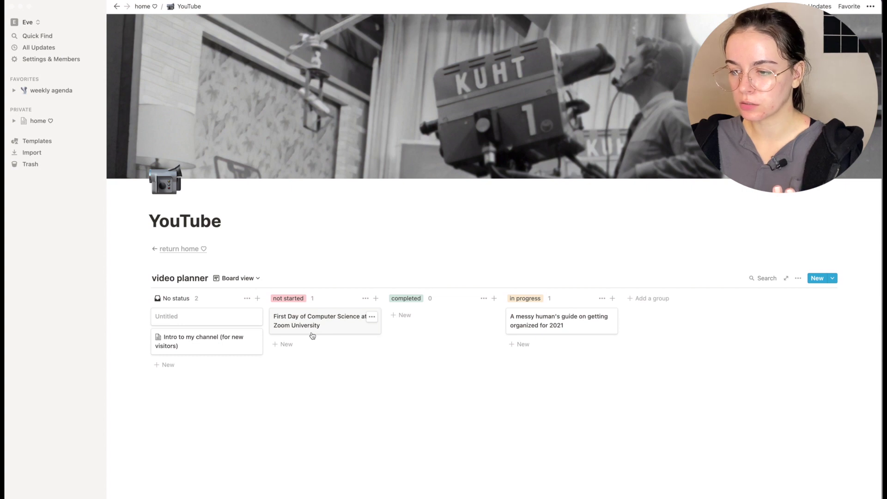
left_click(653, 298)
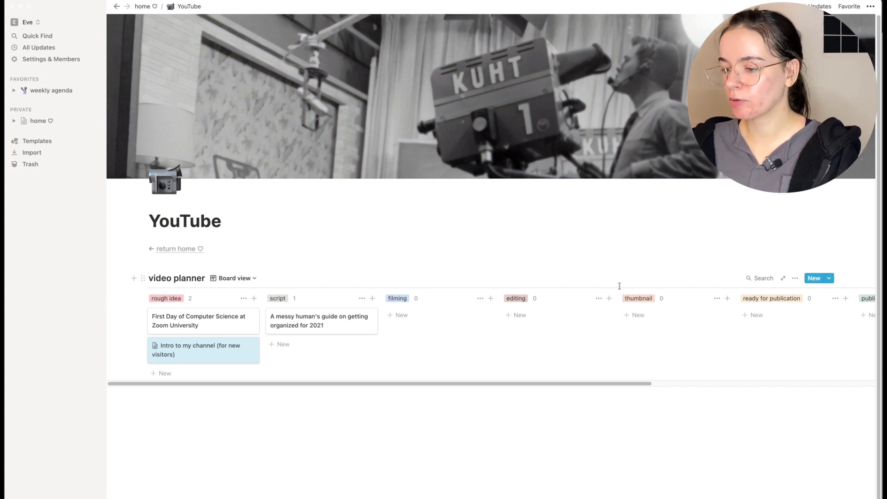
scroll(629, 319, "right", 5)
scroll(631, 321, "left", 5)
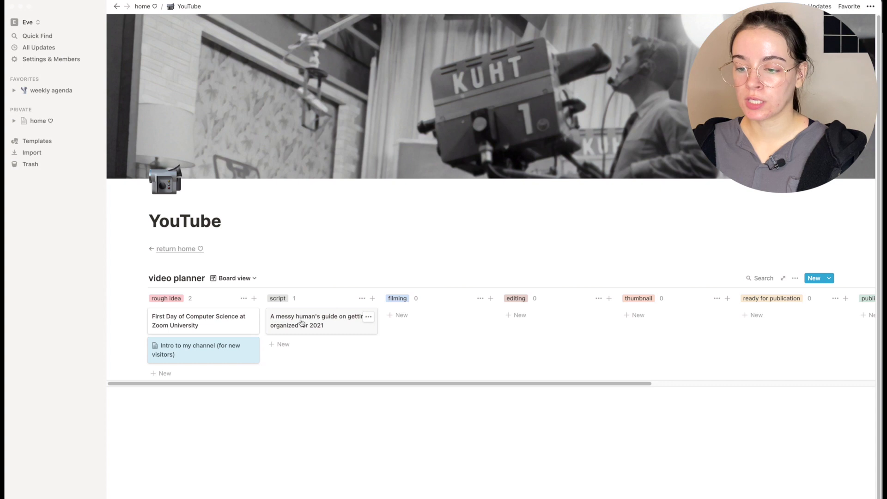
Move the 'A messy human's guide' card from script to filming, then restore Default table view
left_click_drag(301, 322, 426, 316)
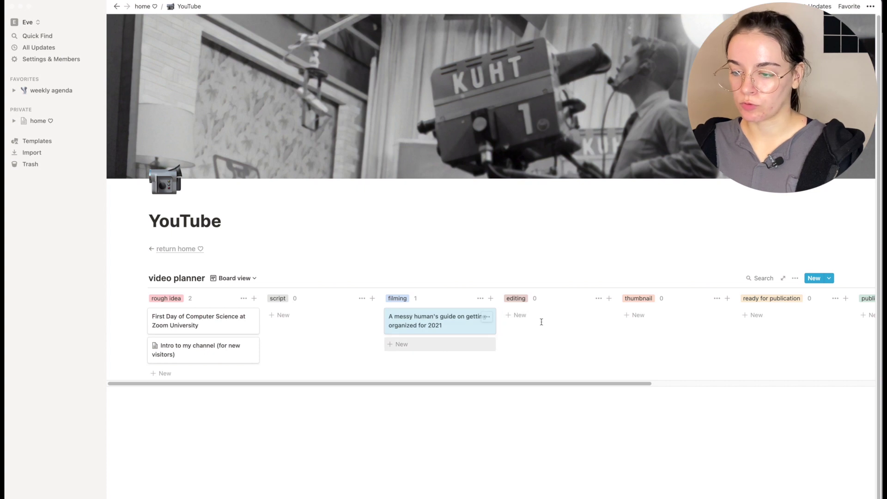
left_click(575, 323)
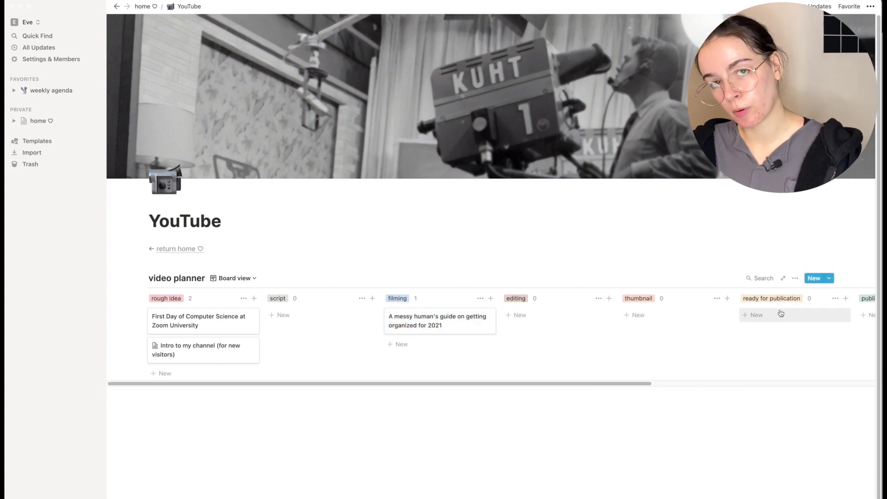
scroll(832, 317, "right", 5)
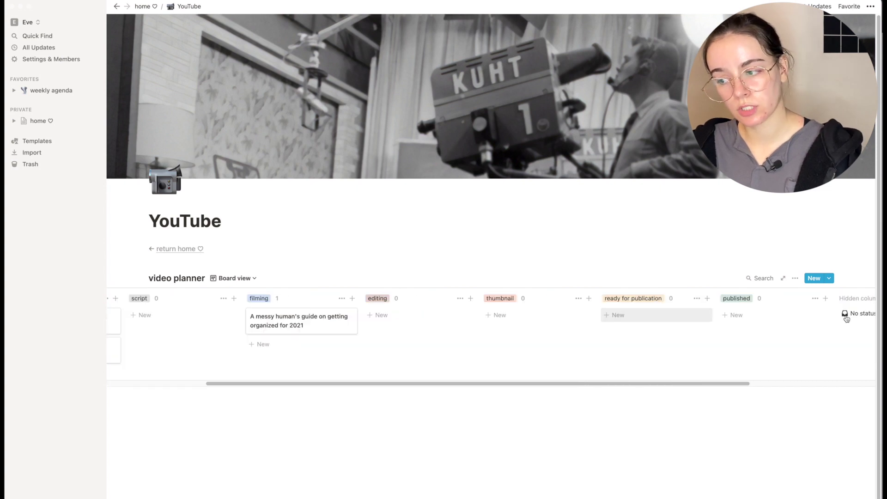
scroll(845, 319, "left", 5)
left_click(233, 278)
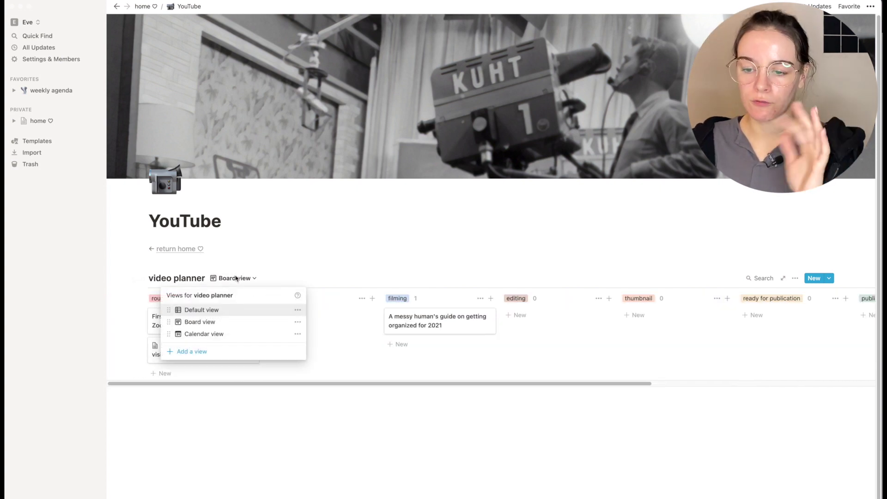
left_click(215, 314)
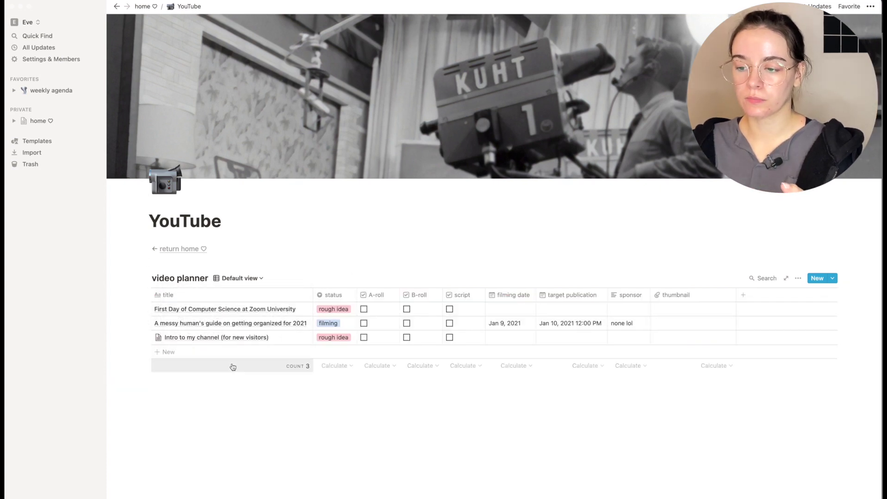
Switch the video planner to Calendar view, showing January 2021 with the guide video on January 10
left_click(244, 278)
left_click(231, 334)
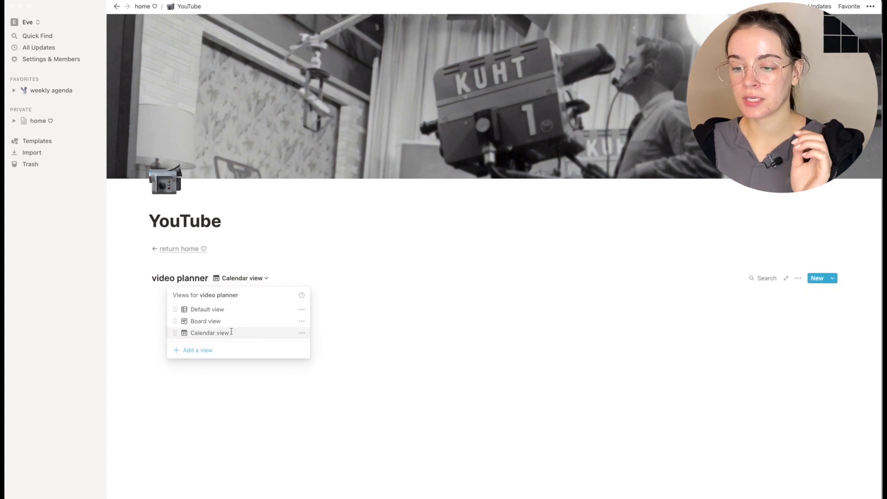
scroll(232, 334, "down", 4)
scroll(231, 334, "down", 1)
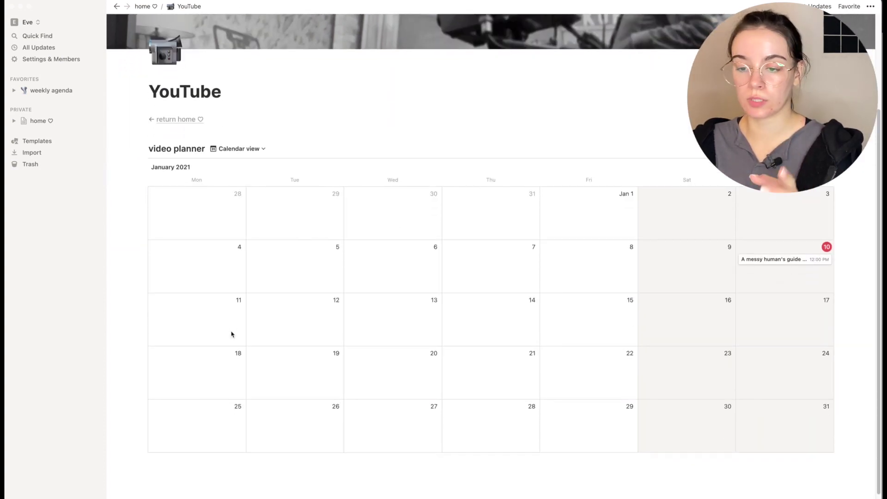